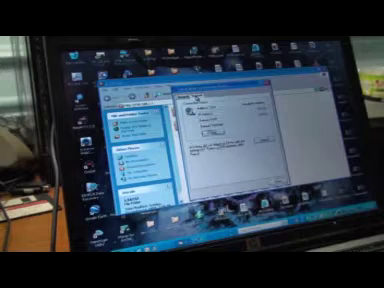
# Accept the adapter's TCP/IP address settings and close the Local Area Connection properties
pyautogui.moveTo(220, 88); pyautogui.dragTo(265, 62)
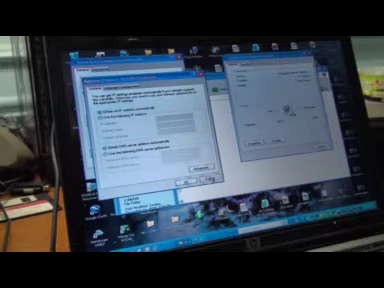
pyautogui.click(197, 168)
pyautogui.click(160, 150)
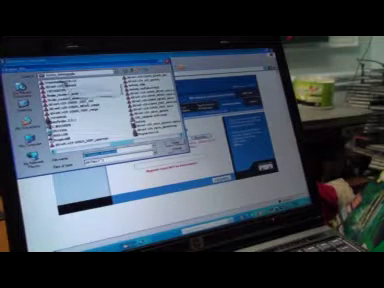
# Confirm the selected DD-WRT firmware file for upload
pyautogui.press('Return')
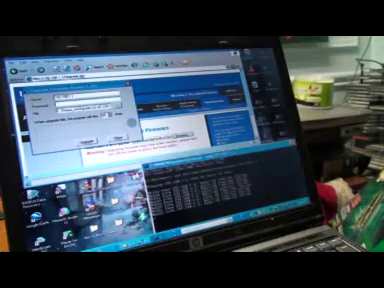
# Move the TFTP Upgrade Firmware window to the lower left and open Date and Time Properties
pyautogui.moveTo(60, 86); pyautogui.dragTo(80, 170)
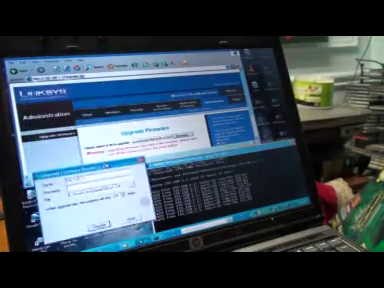
pyautogui.scroll(-3, 150, 110)
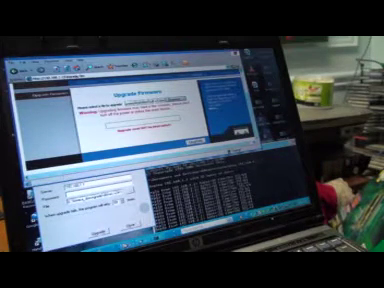
pyautogui.doubleClick(262, 243)
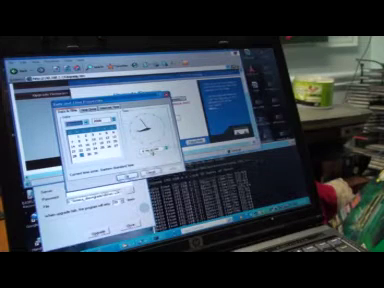
pyautogui.press('Escape')
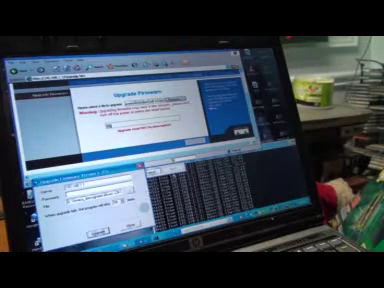
pyautogui.doubleClick(252, 228)
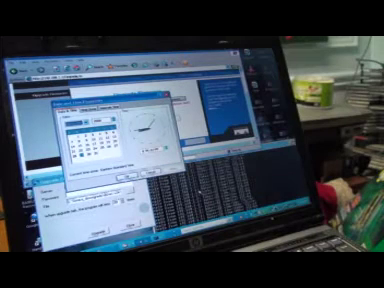